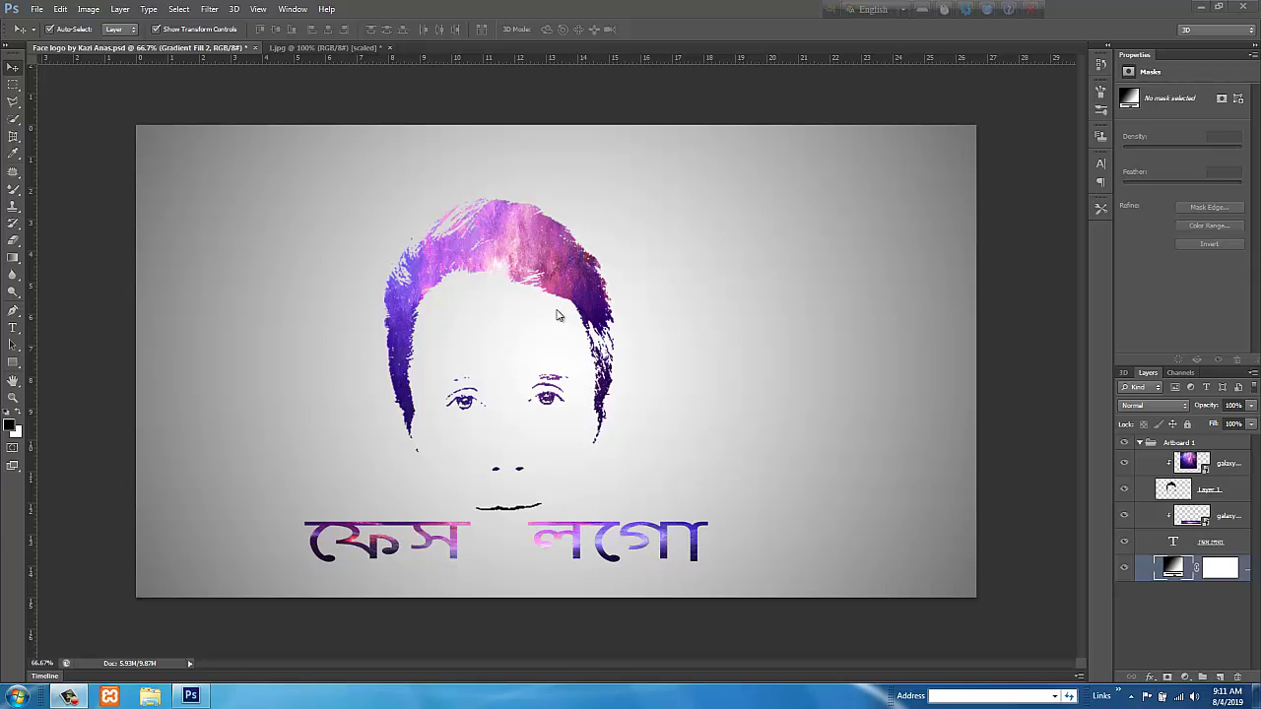
Switch to the 1.jpg portrait document.
{"action": "left_click", "coordinate": [323, 47]}
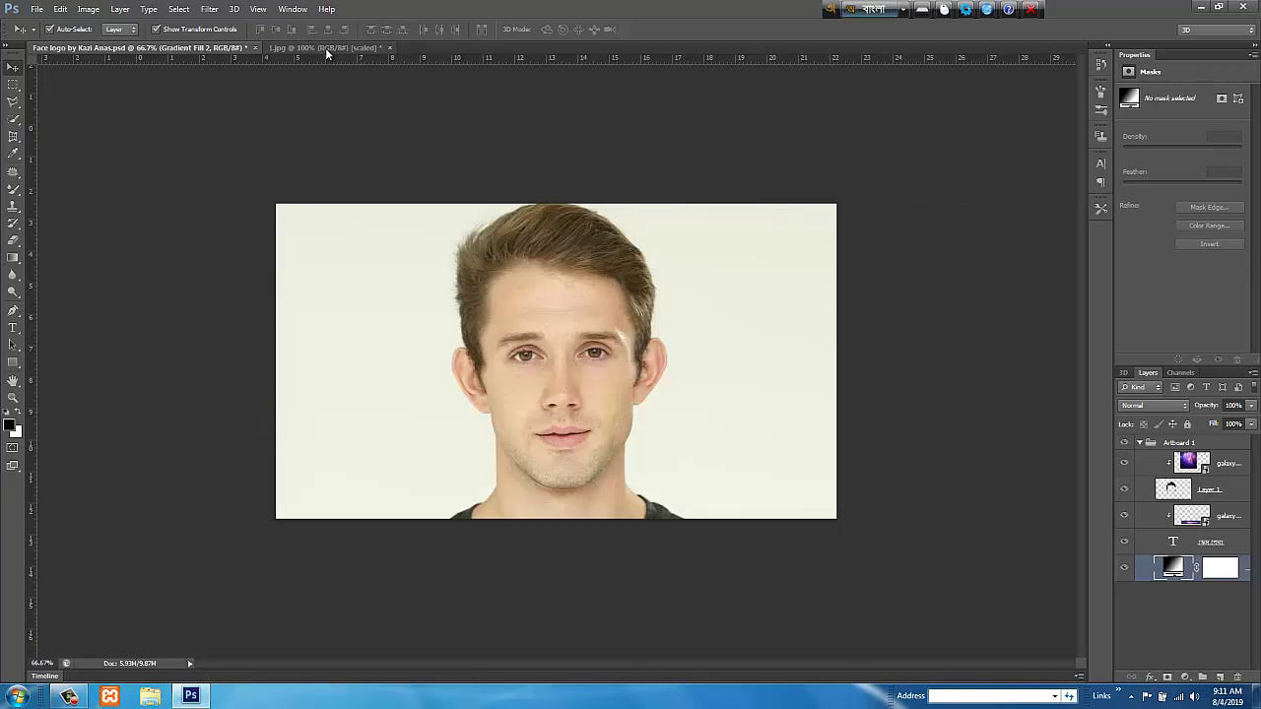
{"action": "left_click", "coordinate": [37, 8]}
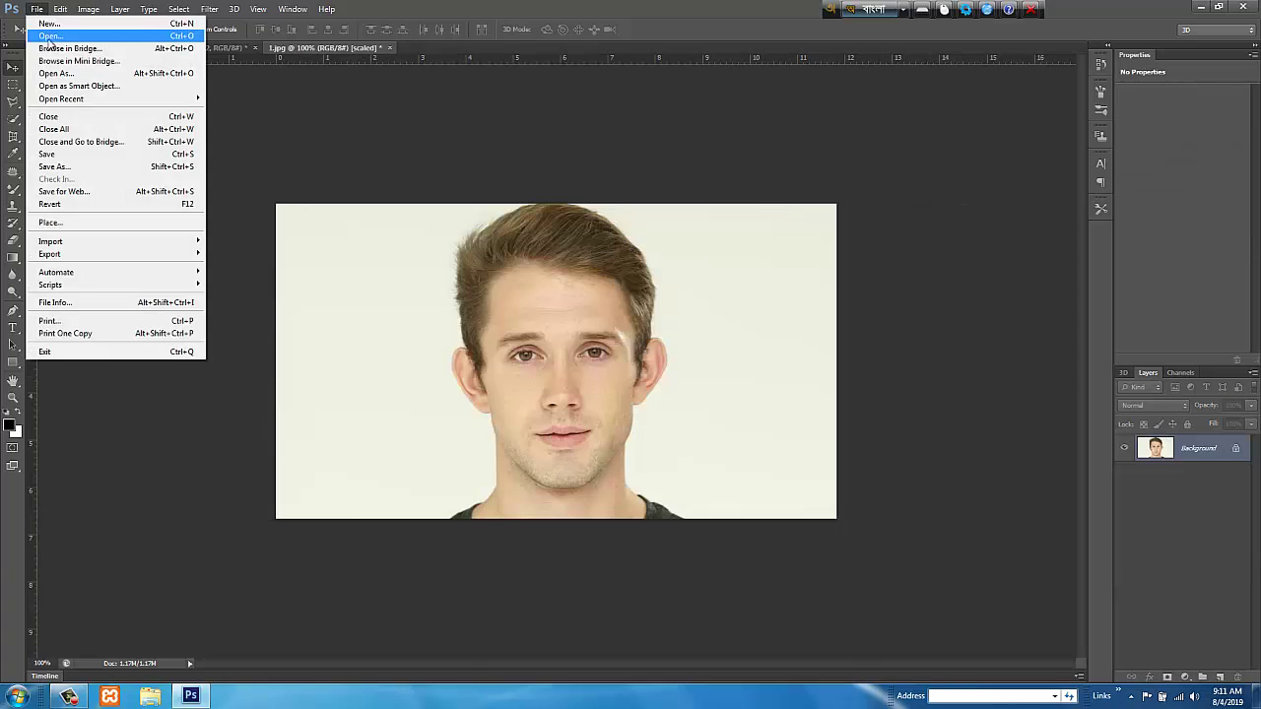
{"action": "left_click", "coordinate": [305, 51]}
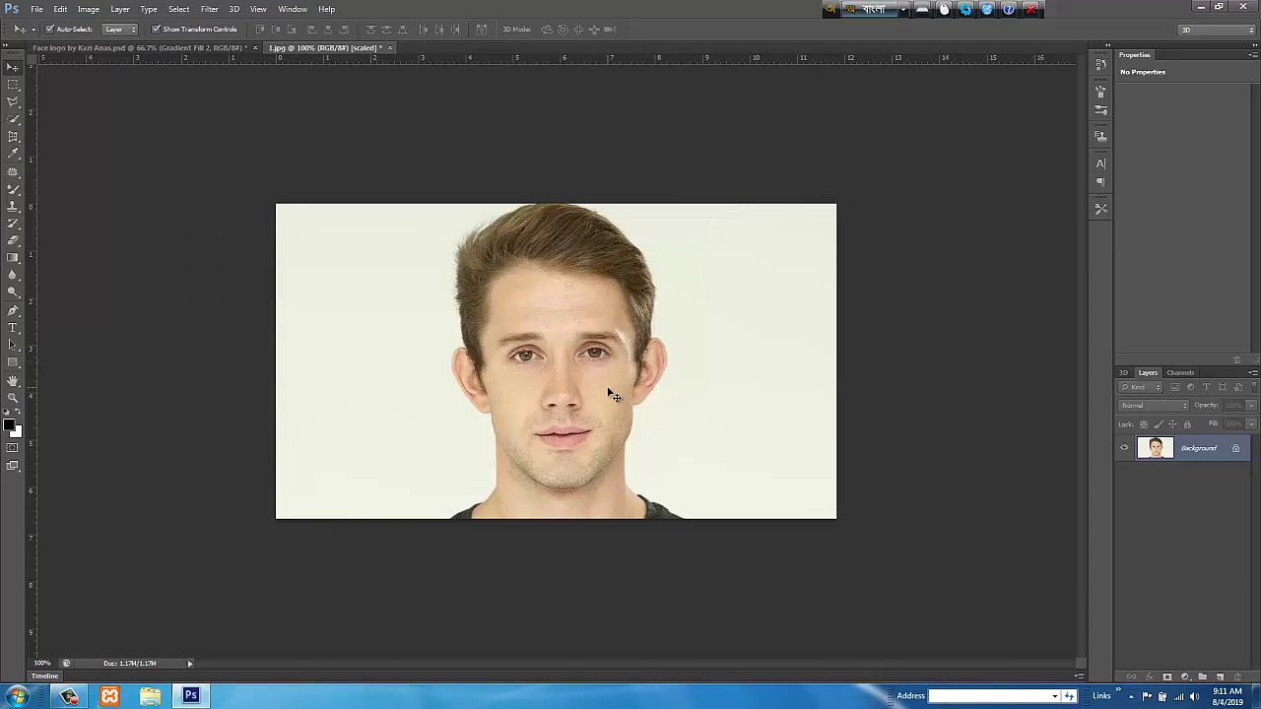
Trace a Polygonal Lasso selection around the man's hair, ears and jawline.
{"action": "left_click", "coordinate": [13, 101]}
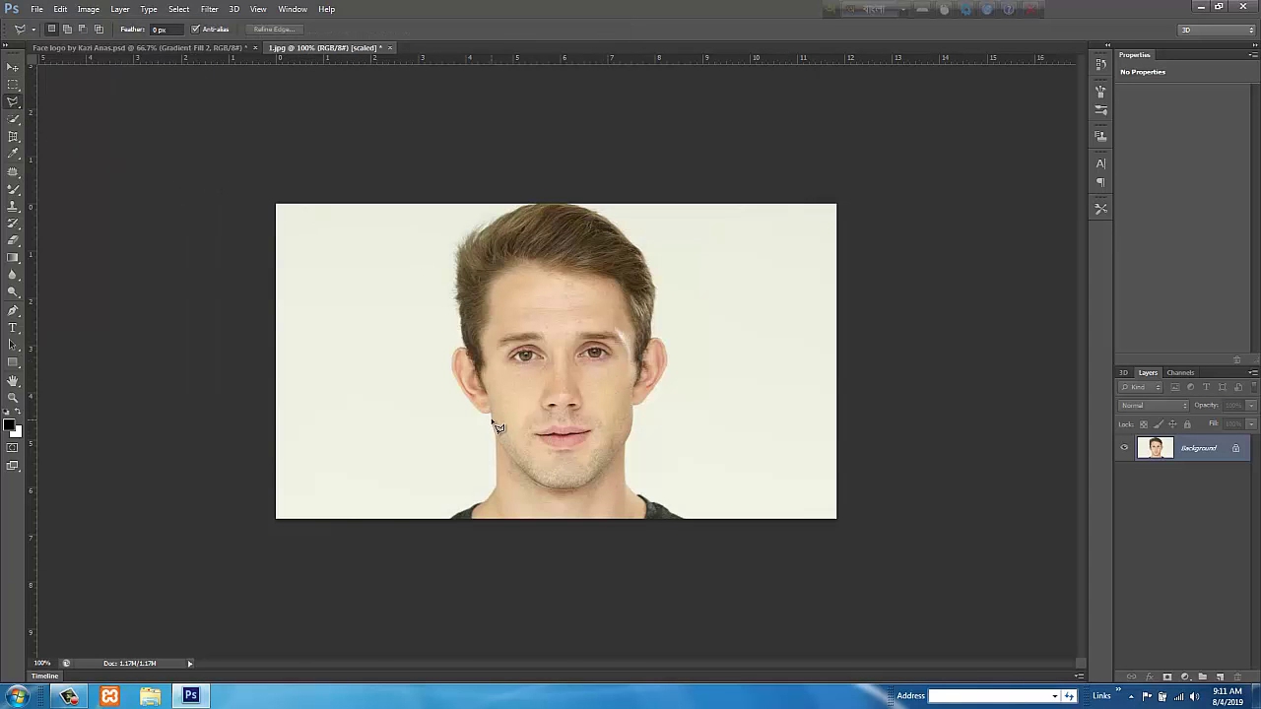
{"action": "left_click", "coordinate": [460, 380]}
{"action": "left_click", "coordinate": [456, 364]}
{"action": "left_click", "coordinate": [457, 346]}
{"action": "left_click", "coordinate": [538, 202]}
{"action": "left_click", "coordinate": [594, 212]}
{"action": "left_click", "coordinate": [88, 9]}
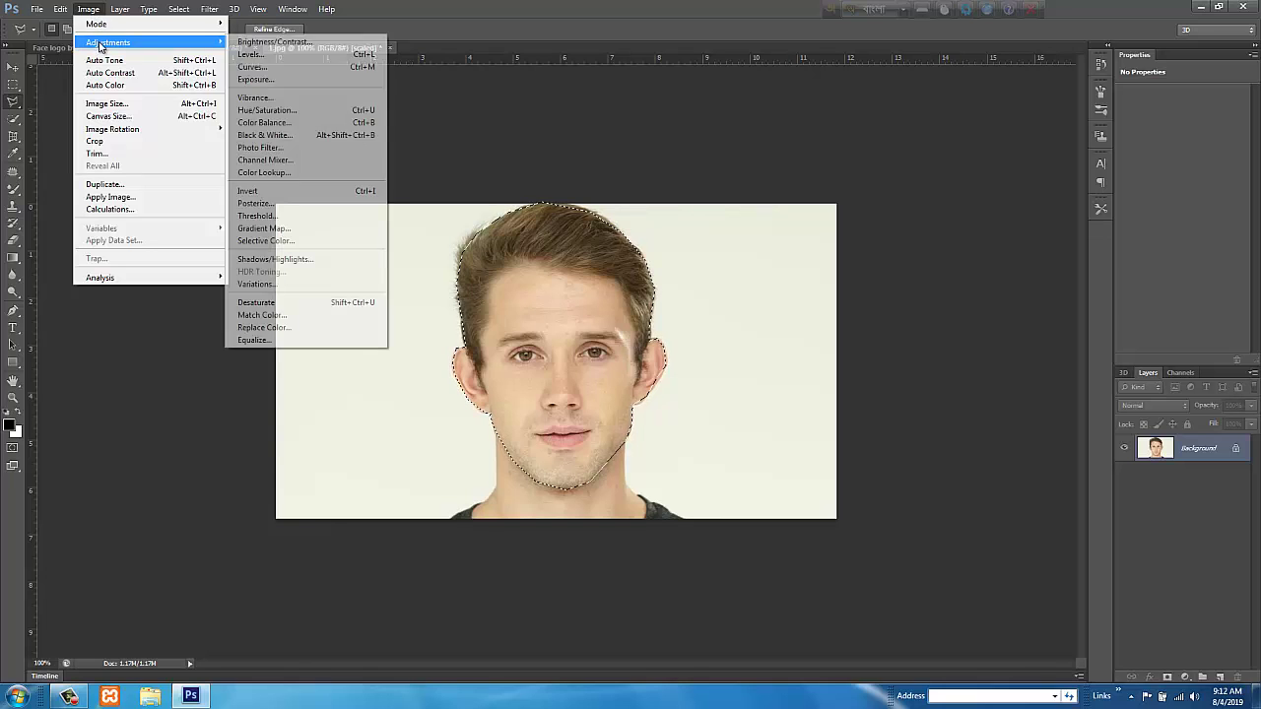
{"action": "mouse_move", "coordinate": [108, 42]}
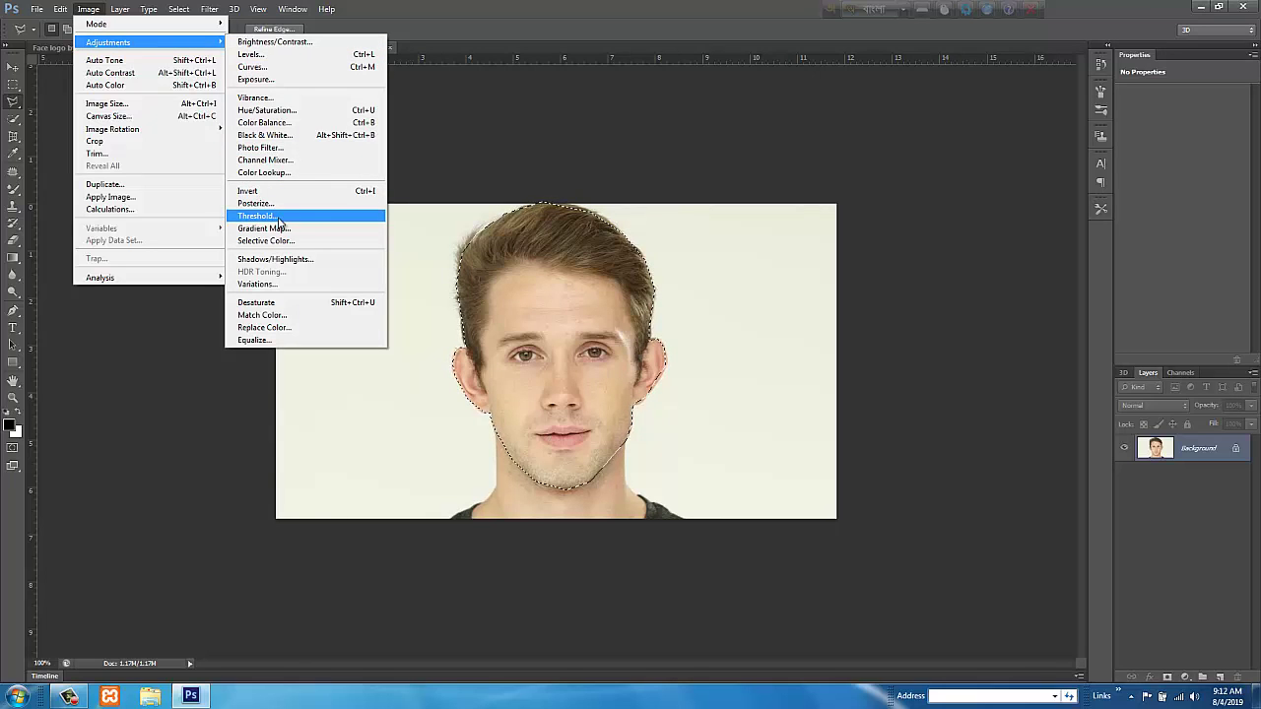
Apply a Threshold adjustment at level 157 to the selected head.
{"action": "left_click", "coordinate": [296, 216]}
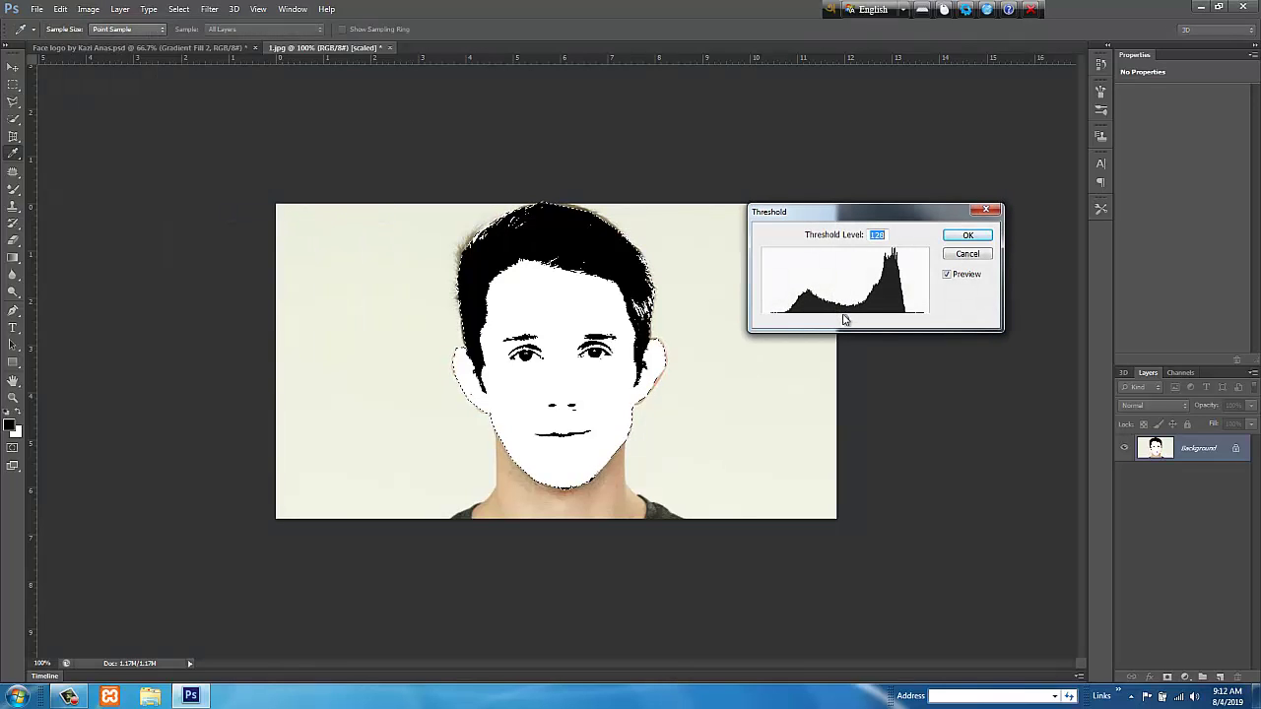
{"action": "mouse_move", "coordinate": [844, 319]}
{"action": "left_mouse_down"}
{"action": "mouse_move", "coordinate": [878, 319]}
{"action": "mouse_move", "coordinate": [841, 318]}
{"action": "mouse_move", "coordinate": [864, 322]}
{"action": "left_mouse_up"}
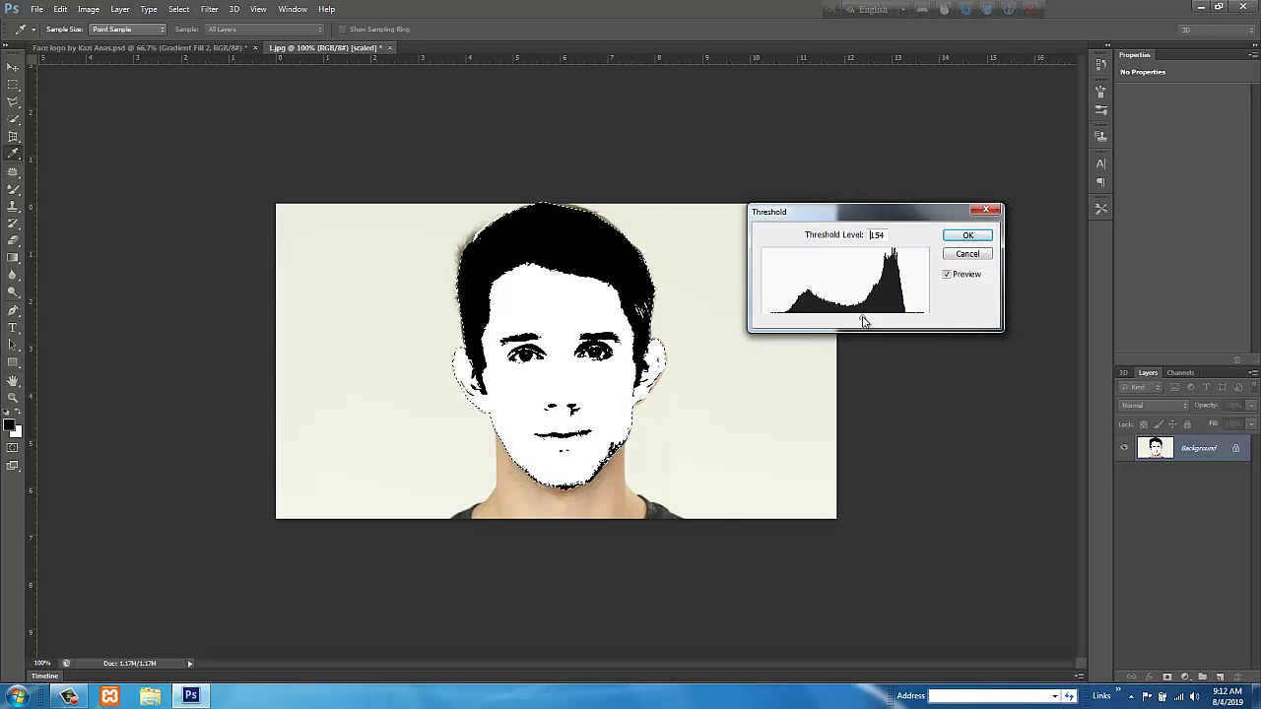
{"action": "left_click", "coordinate": [967, 238]}
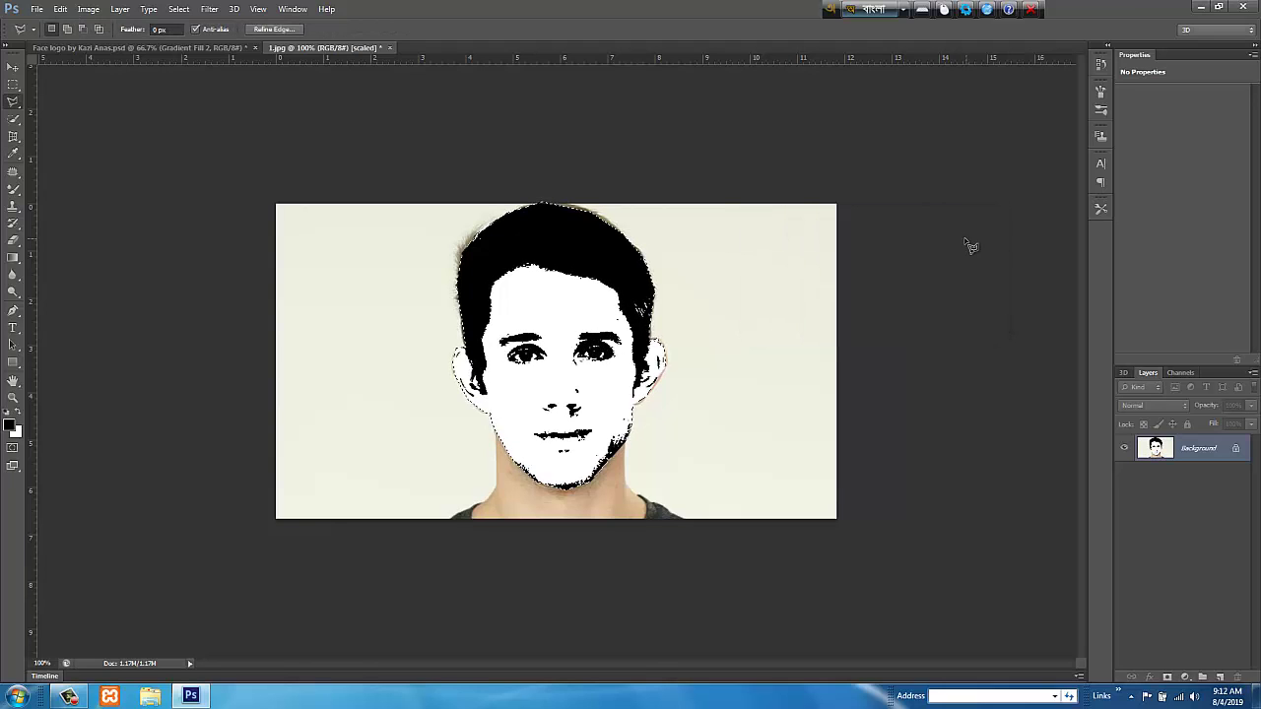
Select the black stencil areas with Color Range at Fuzziness 101.
{"action": "left_click", "coordinate": [183, 11]}
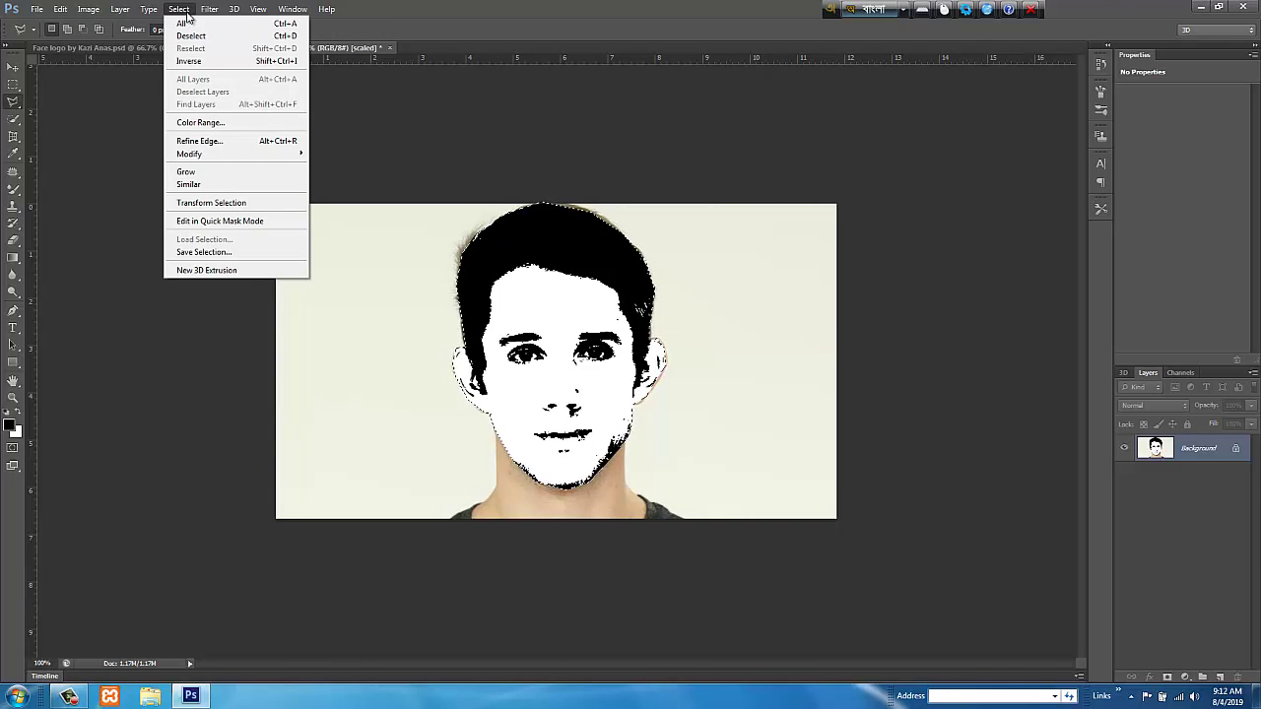
{"action": "left_click", "coordinate": [200, 122]}
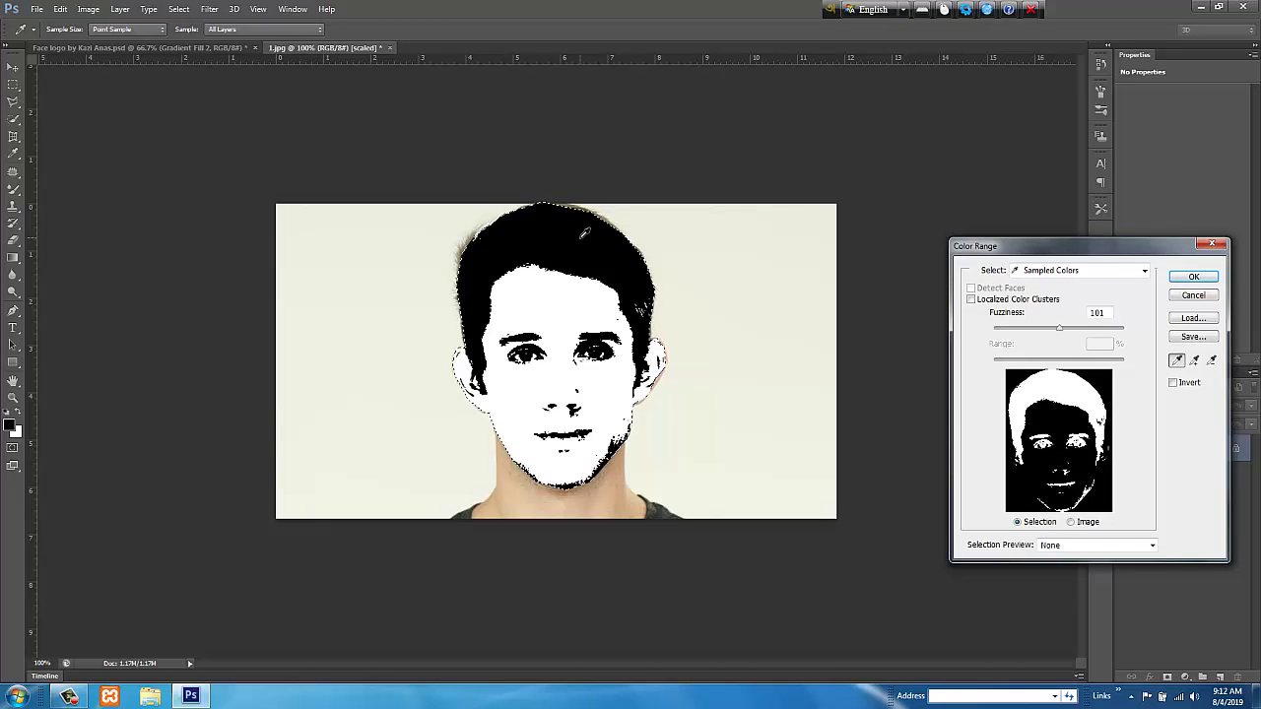
{"action": "left_click", "coordinate": [1191, 279]}
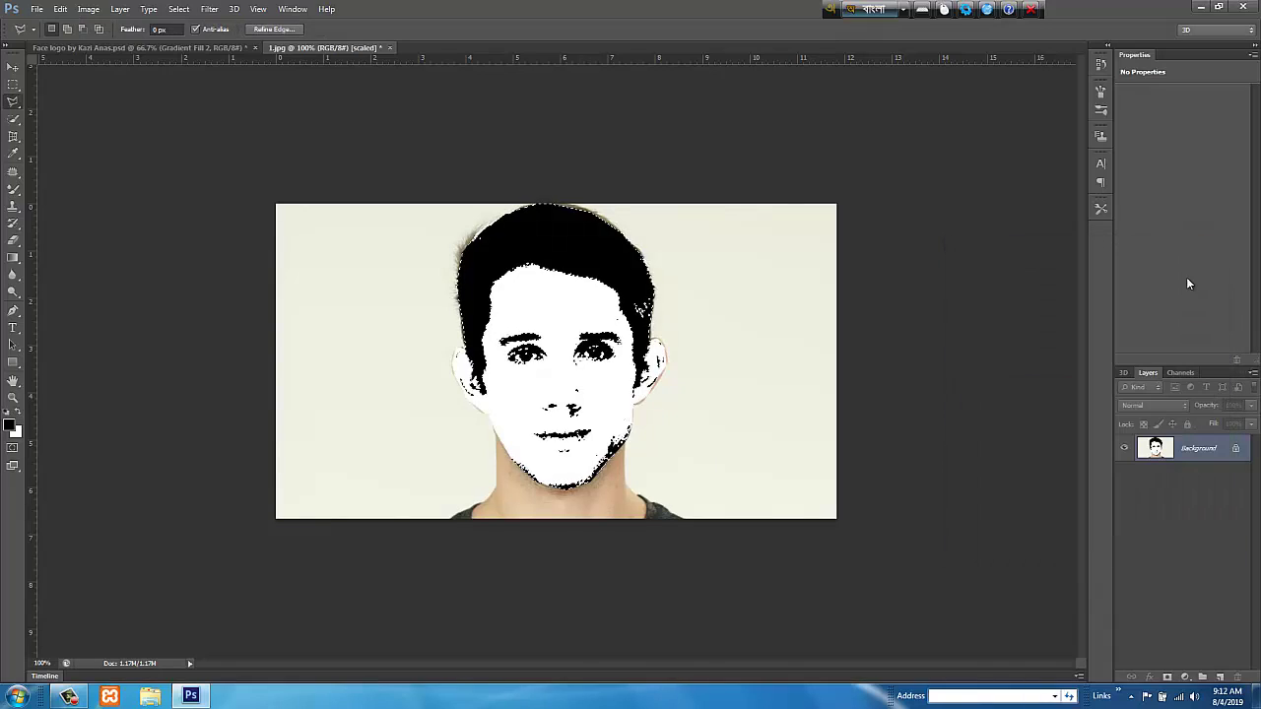
Move the black stencil head into the Face logo document as Layer 2.
{"action": "left_click", "coordinate": [13, 68]}
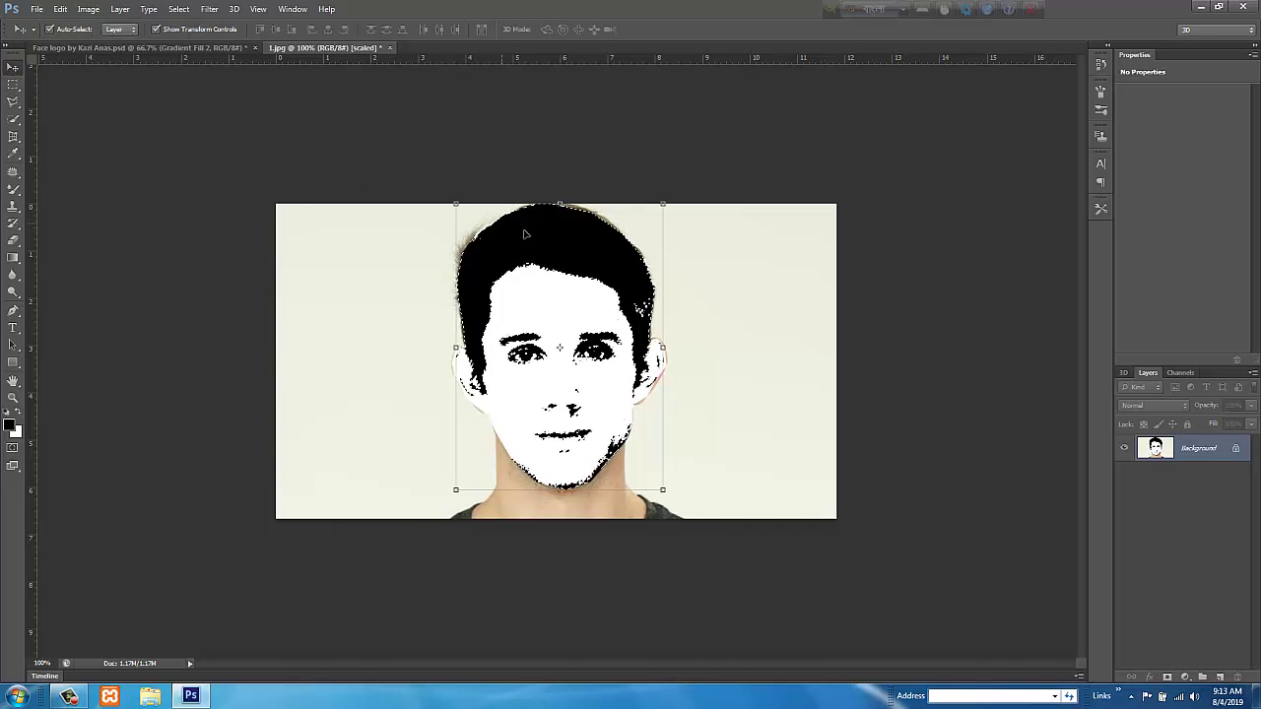
{"action": "mouse_move", "coordinate": [525, 234]}
{"action": "left_mouse_down"}
{"action": "mouse_move", "coordinate": [264, 97]}
{"action": "mouse_move", "coordinate": [479, 350]}
{"action": "mouse_move", "coordinate": [523, 357]}
{"action": "mouse_move", "coordinate": [685, 310]}
{"action": "left_mouse_up"}
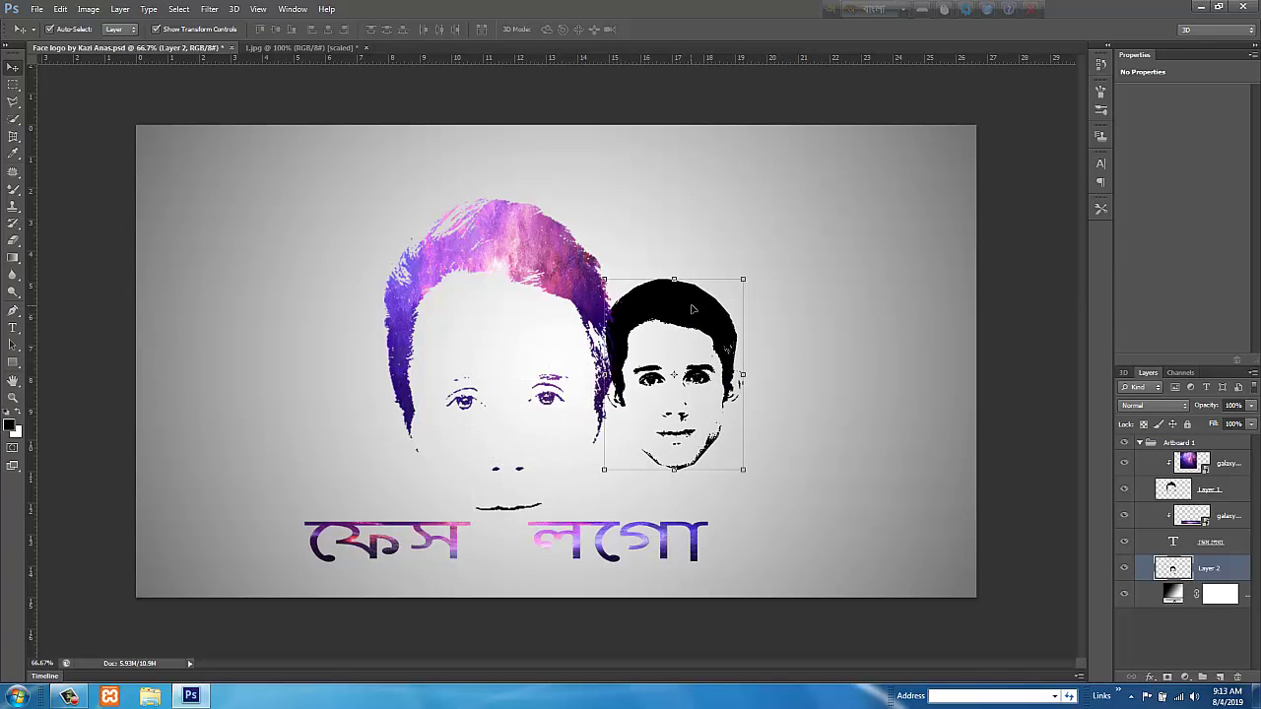
Delete the old purple face Layer 1 and move Layer 2 beneath the galaxy layers.
{"action": "left_click", "coordinate": [1181, 490]}
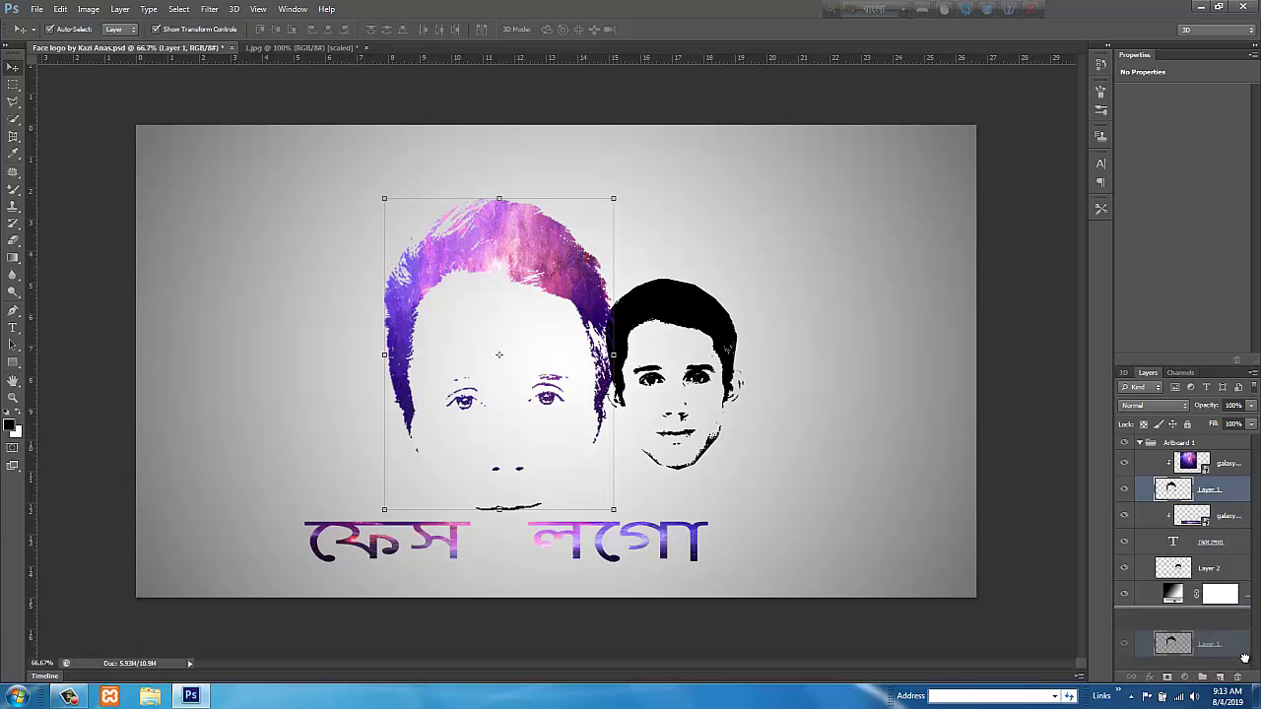
{"action": "left_click_drag", "start_coordinate": [1181, 489], "coordinate": [1237, 677]}
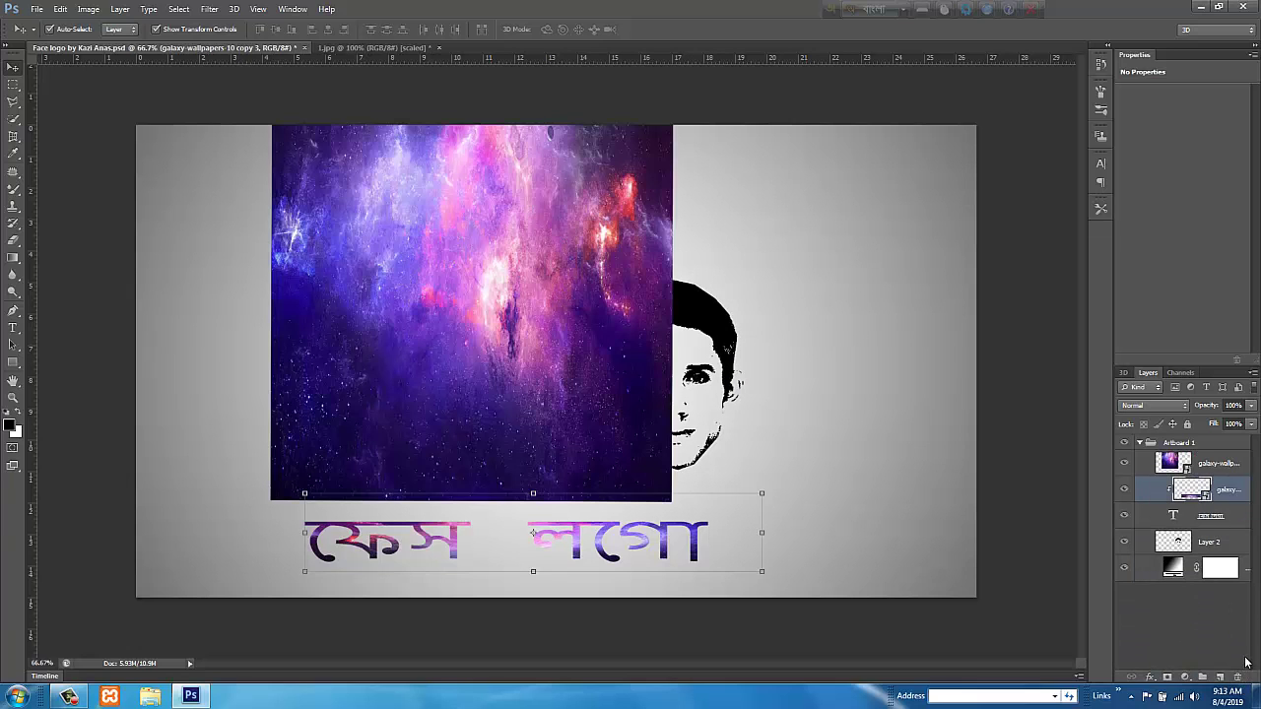
{"action": "left_click", "coordinate": [1185, 547]}
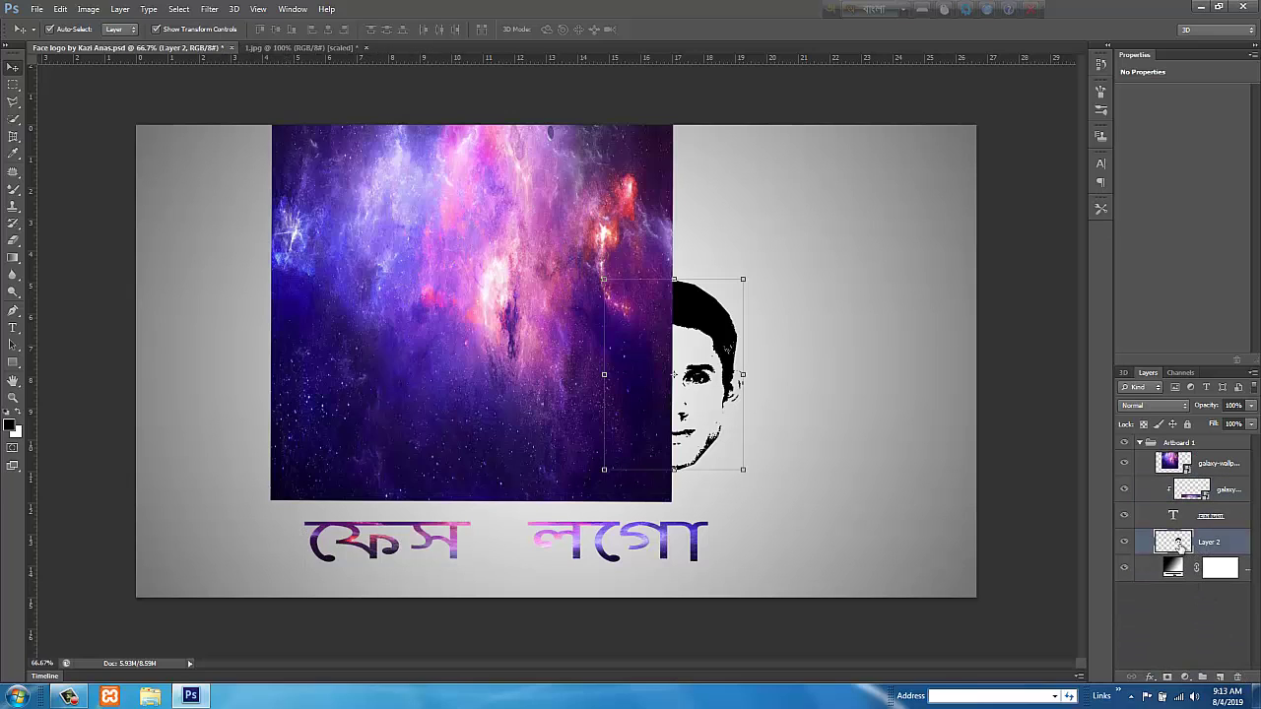
{"action": "mouse_move", "coordinate": [1158, 550]}
{"action": "left_mouse_down"}
{"action": "mouse_move", "coordinate": [1175, 497]}
{"action": "mouse_move", "coordinate": [1202, 490]}
{"action": "left_mouse_up"}
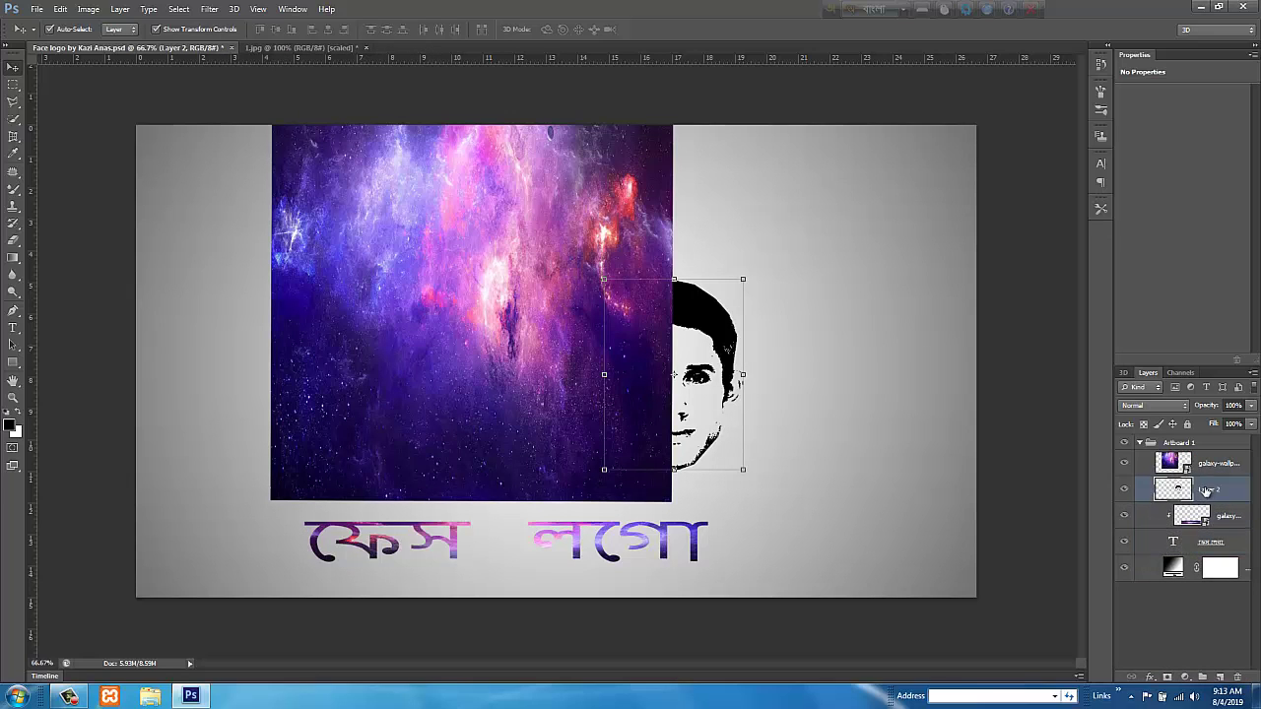
Shift the stencil head left so it sits centred under the galaxy image.
{"action": "left_click", "coordinate": [886, 506]}
{"action": "left_click", "coordinate": [1174, 485]}
{"action": "left_click_drag", "start_coordinate": [694, 321], "coordinate": [517, 307]}
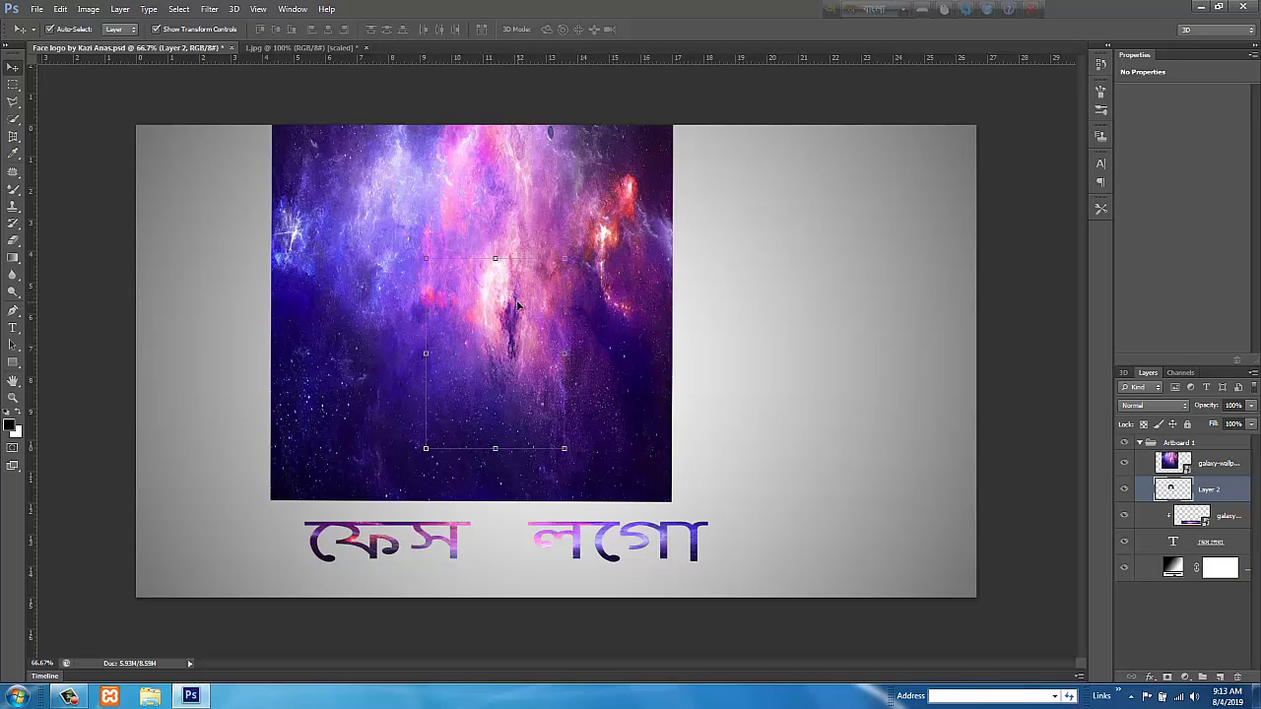
{"action": "left_click", "coordinate": [1221, 464]}
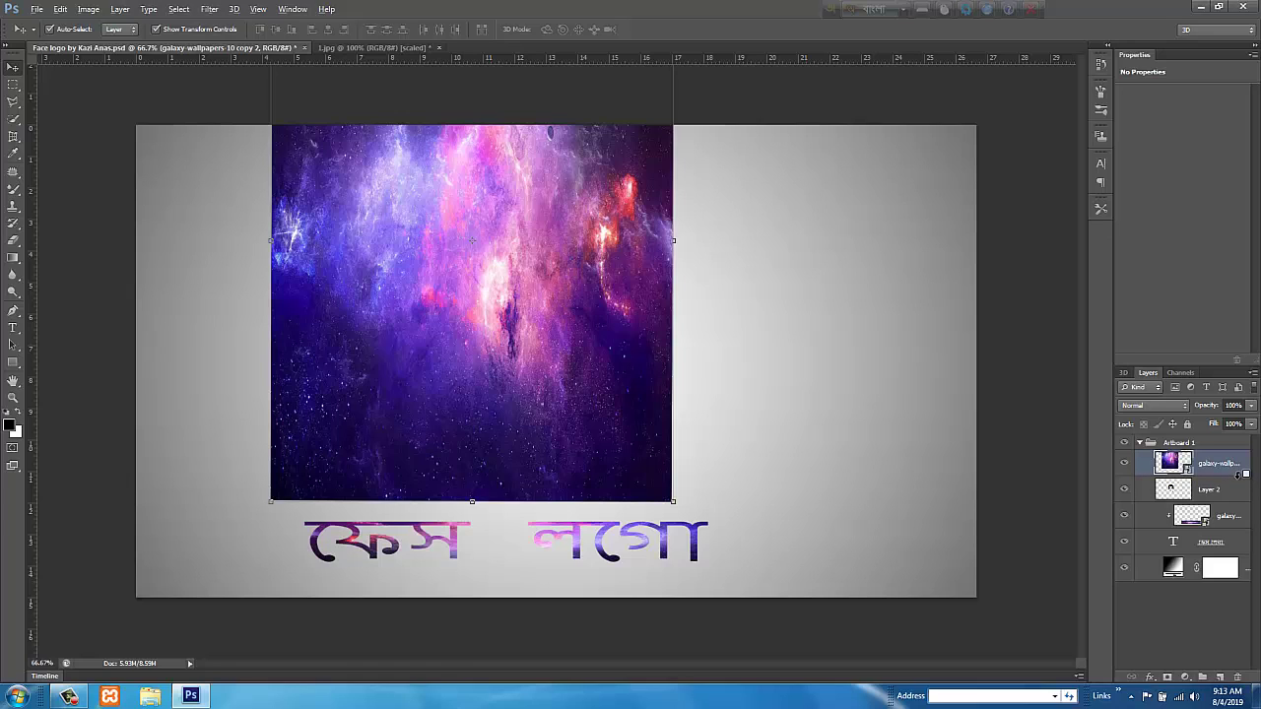
Clip the galaxy image to the stencil head and scale the head to about 129%.
{"action": "left_click", "coordinate": [1244, 475], "text": "alt"}
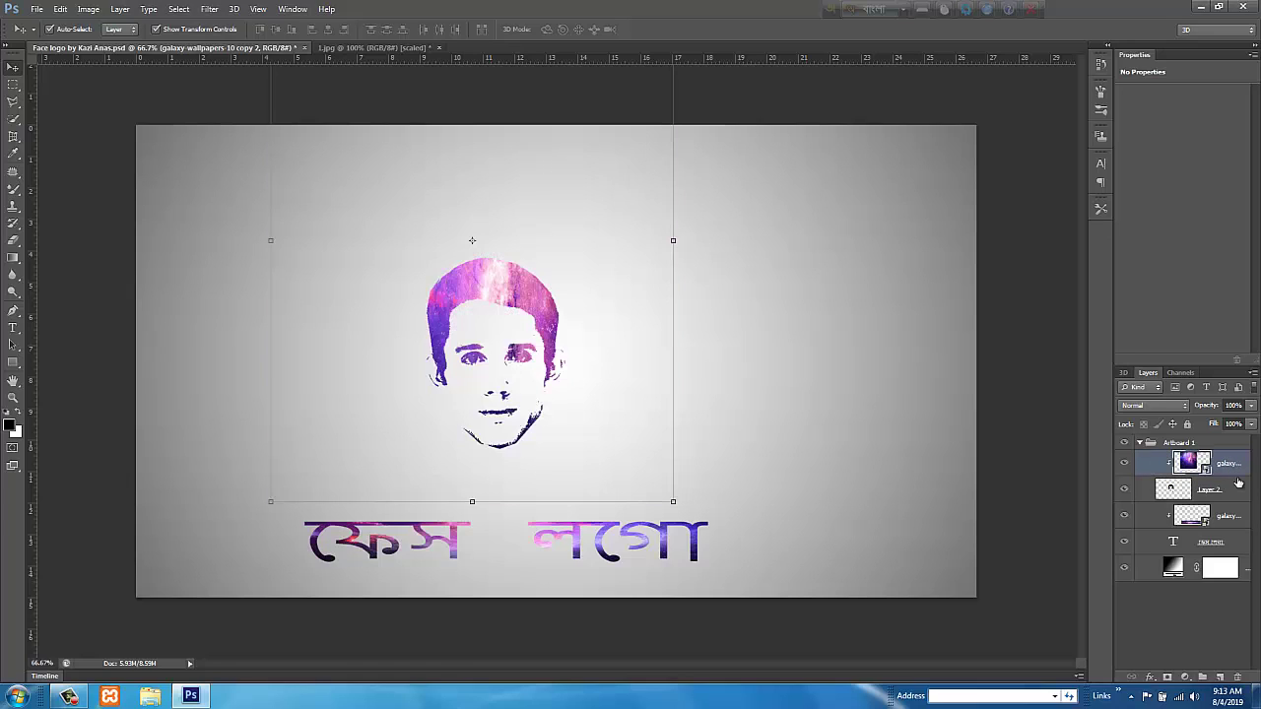
{"action": "left_click", "coordinate": [540, 350]}
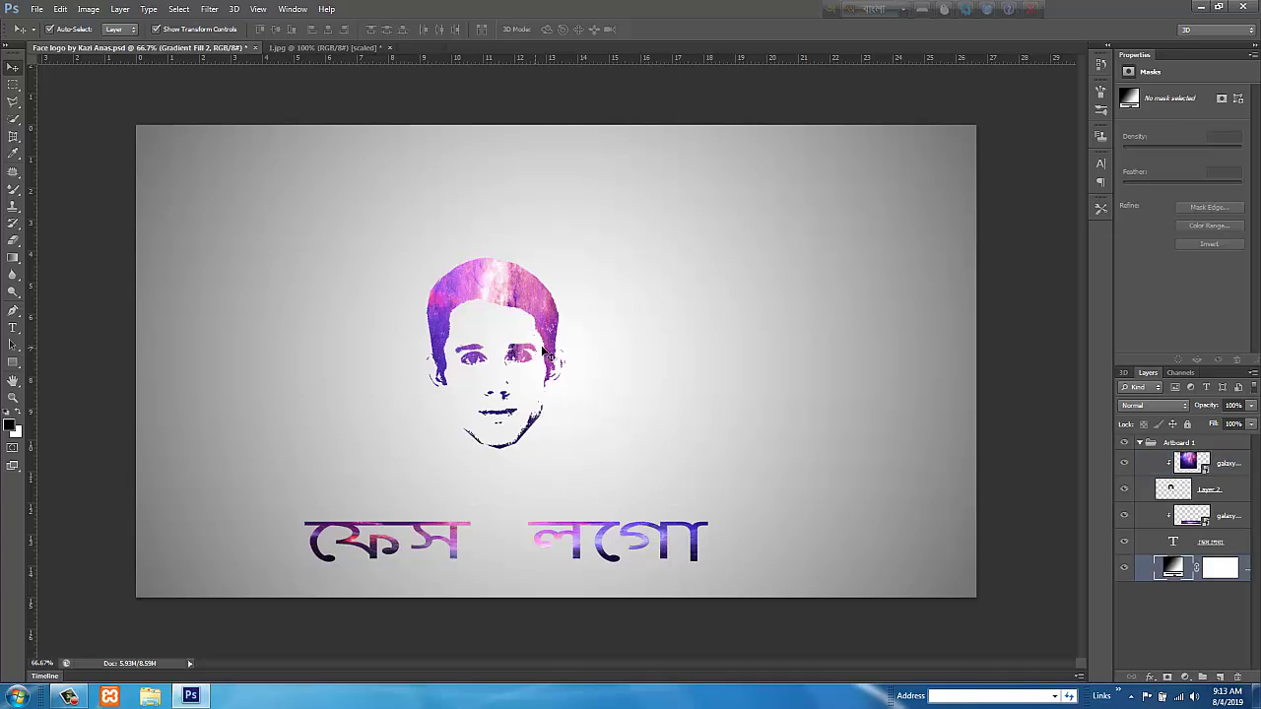
{"action": "left_click", "coordinate": [549, 307]}
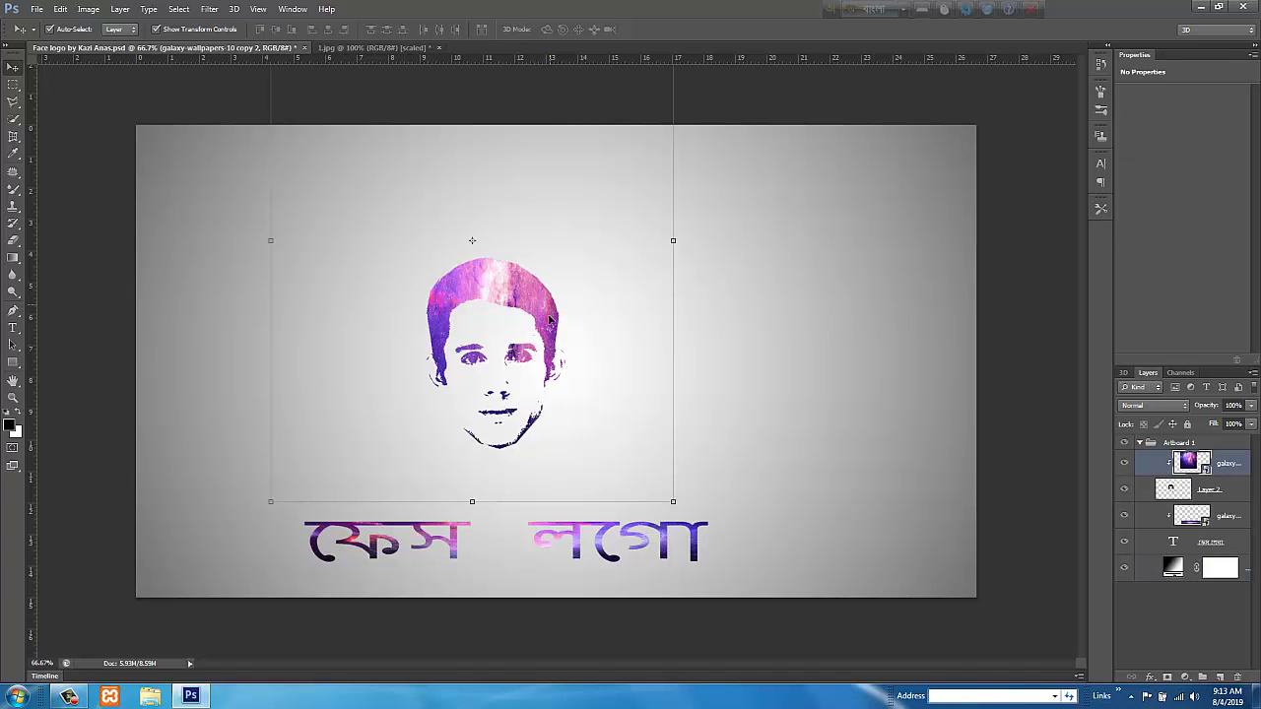
{"action": "left_click", "coordinate": [1182, 492]}
{"action": "left_click_drag", "start_coordinate": [564, 260], "coordinate": [595, 228]}
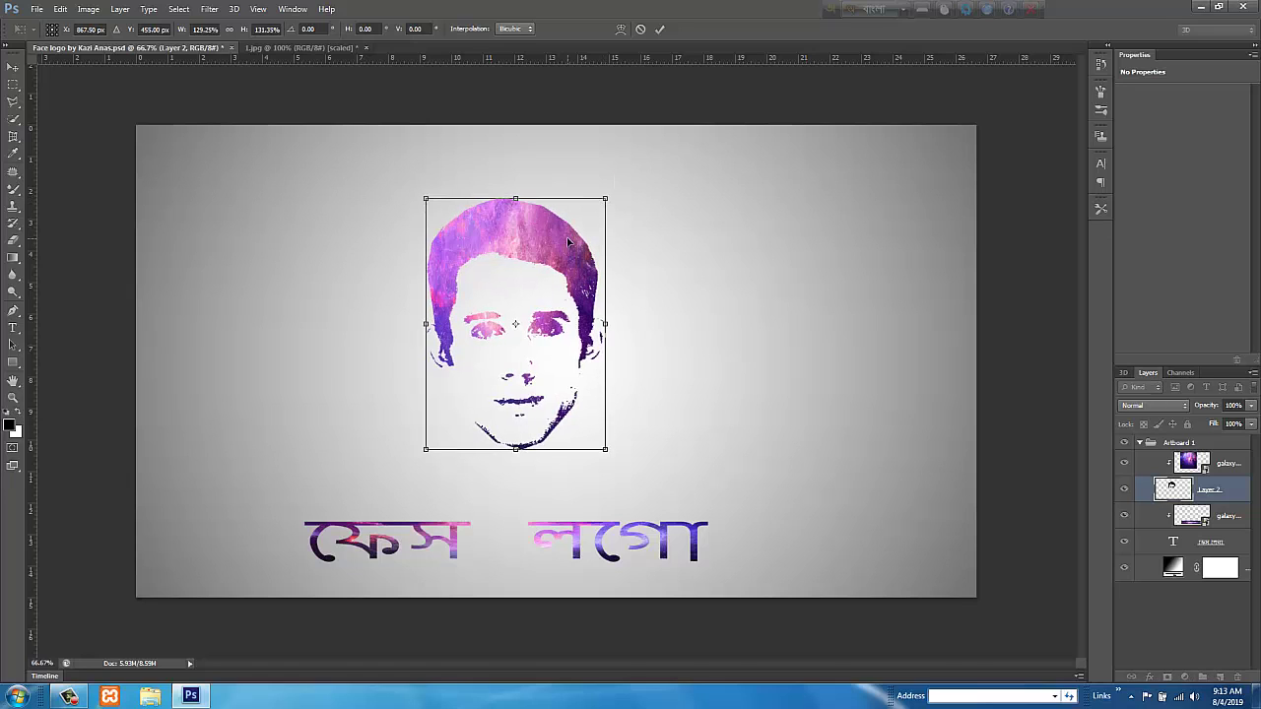
{"action": "key", "text": "Return"}
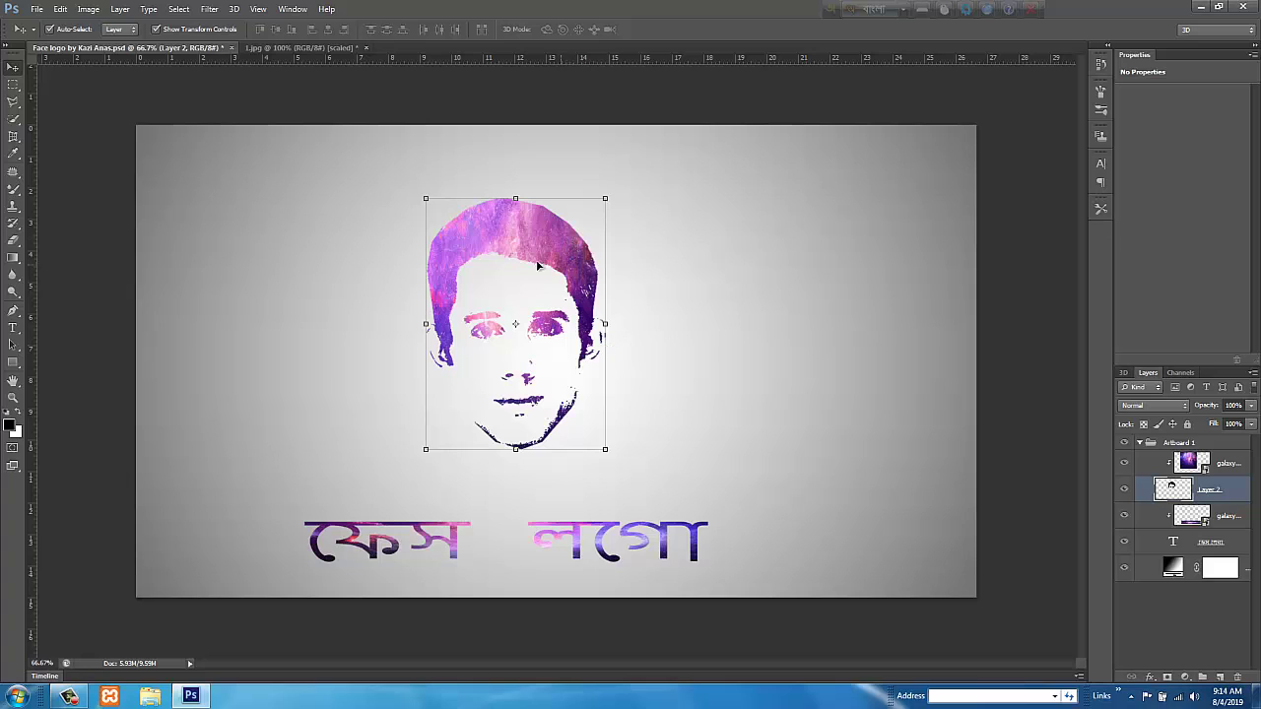
{"action": "left_click", "coordinate": [1227, 464]}
Set the galaxy layer to Lighten blend mode and add a Color Overlay effect.
{"action": "key", "text": "alt+shift+g"}
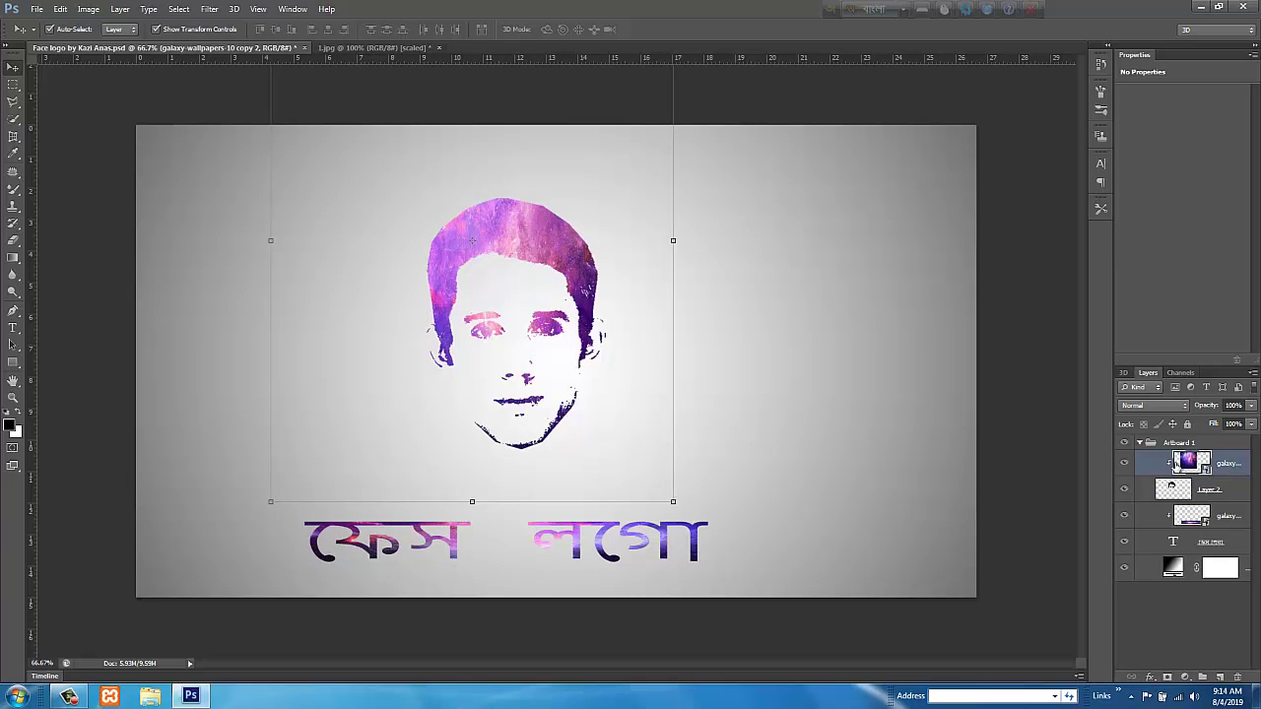
{"action": "left_click", "coordinate": [1150, 678]}
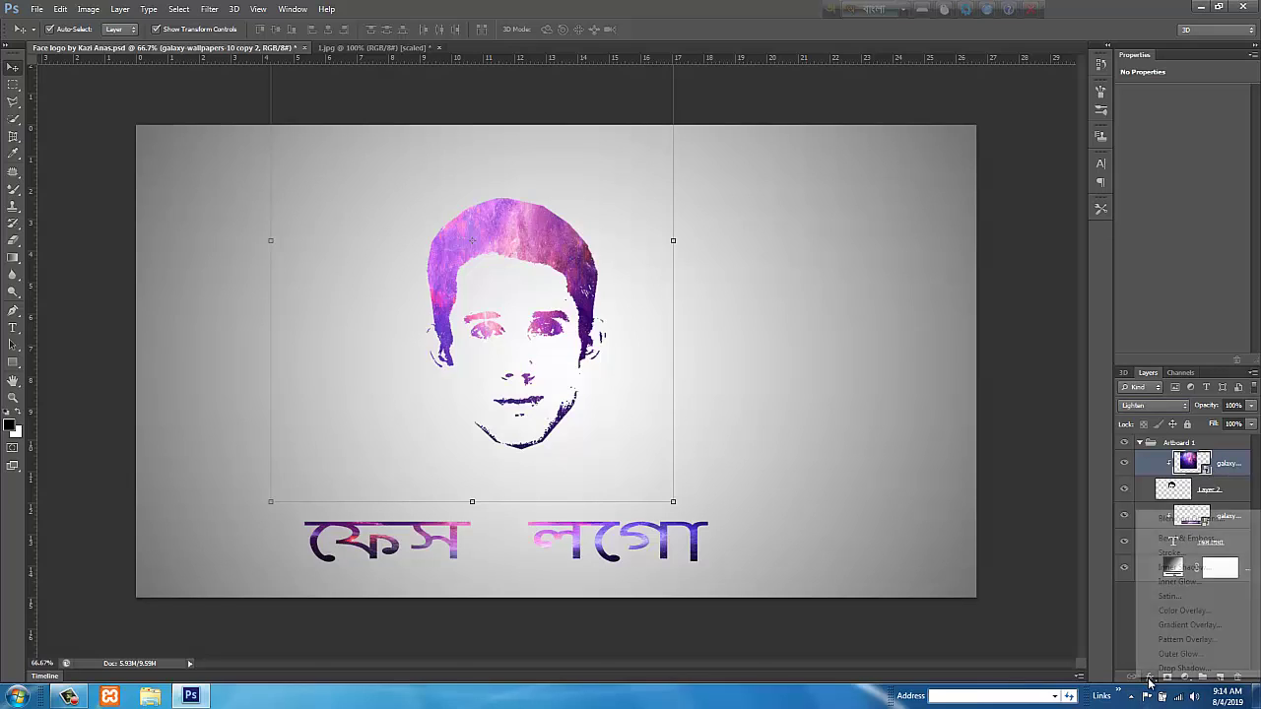
{"action": "left_click", "coordinate": [1184, 612]}
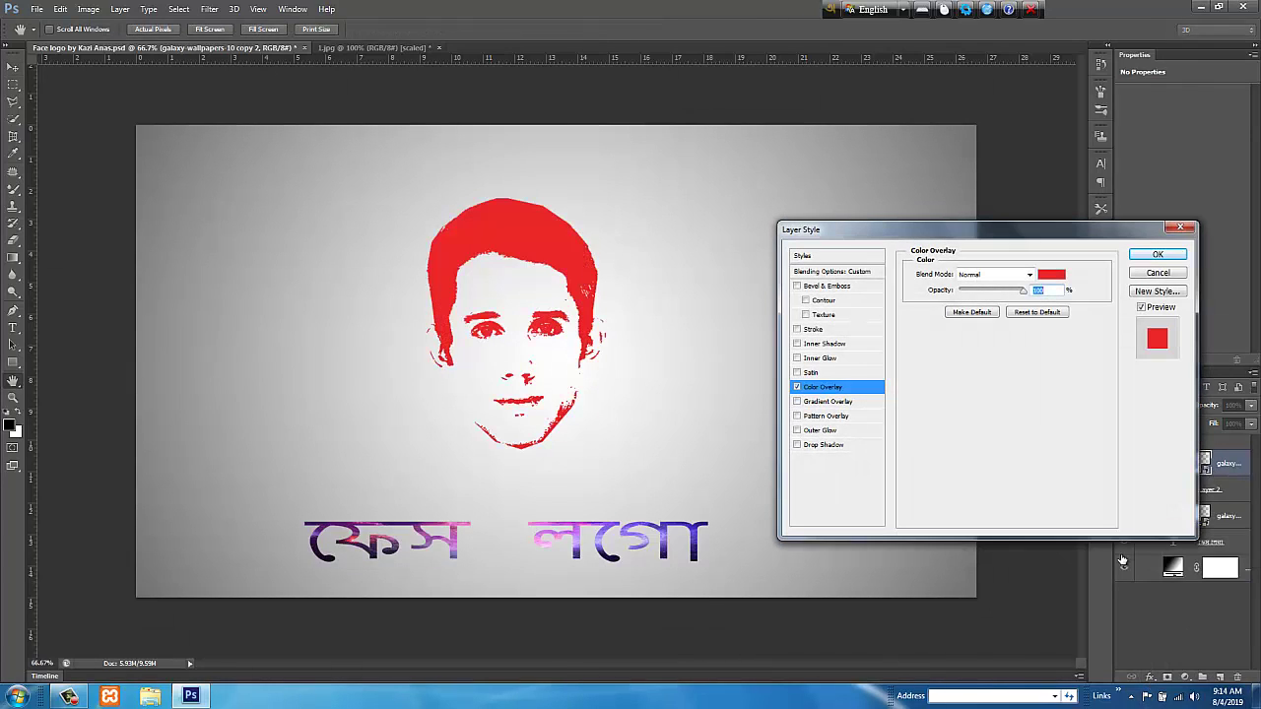
Make the overlay colour dark navy #1c3345 and apply the layer style.
{"action": "left_click", "coordinate": [1051, 274]}
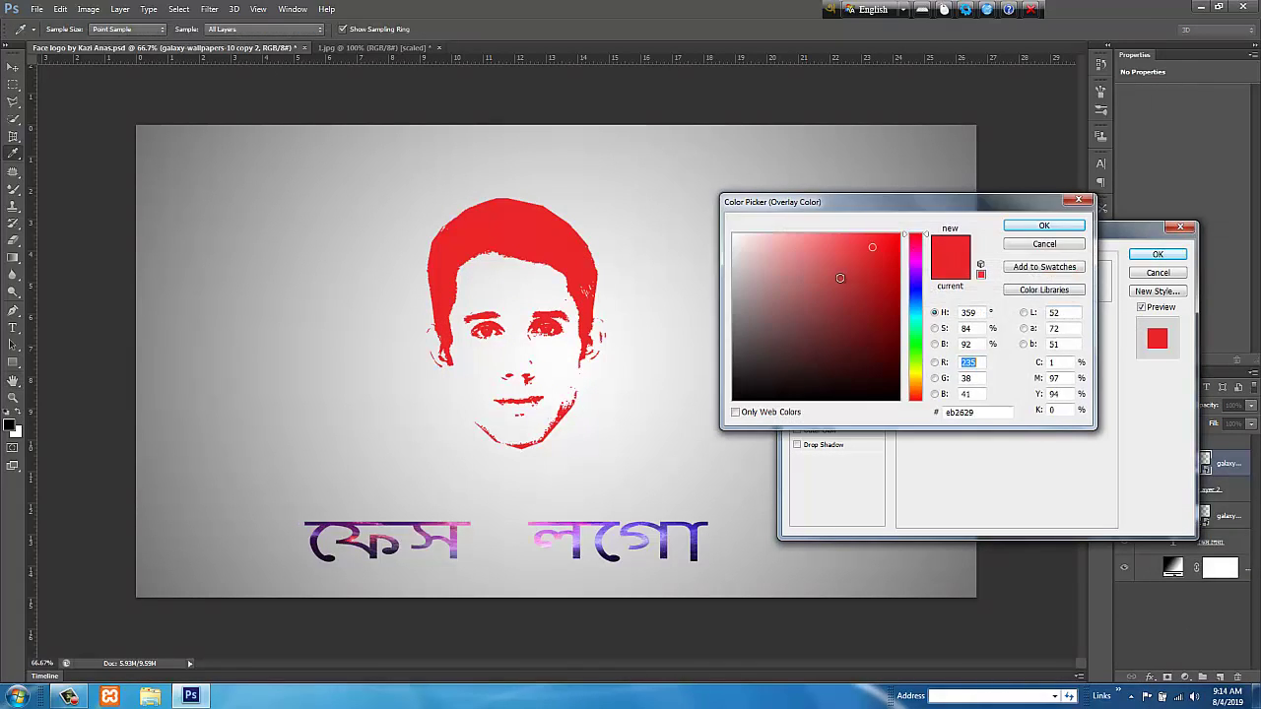
{"action": "left_click", "coordinate": [915, 305]}
{"action": "left_click", "coordinate": [821, 357]}
{"action": "left_click", "coordinate": [807, 294]}
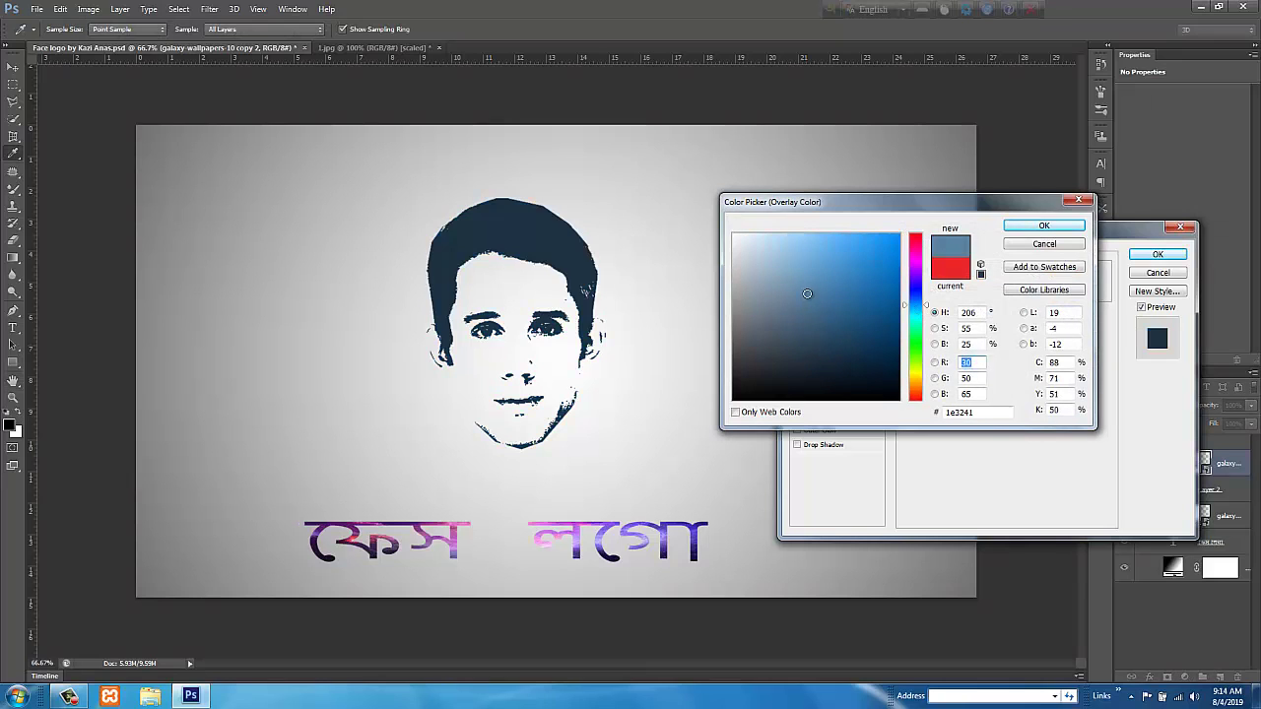
{"action": "mouse_move", "coordinate": [810, 329]}
{"action": "left_mouse_down"}
{"action": "mouse_move", "coordinate": [830, 360]}
{"action": "mouse_move", "coordinate": [818, 391]}
{"action": "mouse_move", "coordinate": [856, 349]}
{"action": "mouse_move", "coordinate": [802, 326]}
{"action": "left_mouse_up"}
{"action": "left_click", "coordinate": [832, 355]}
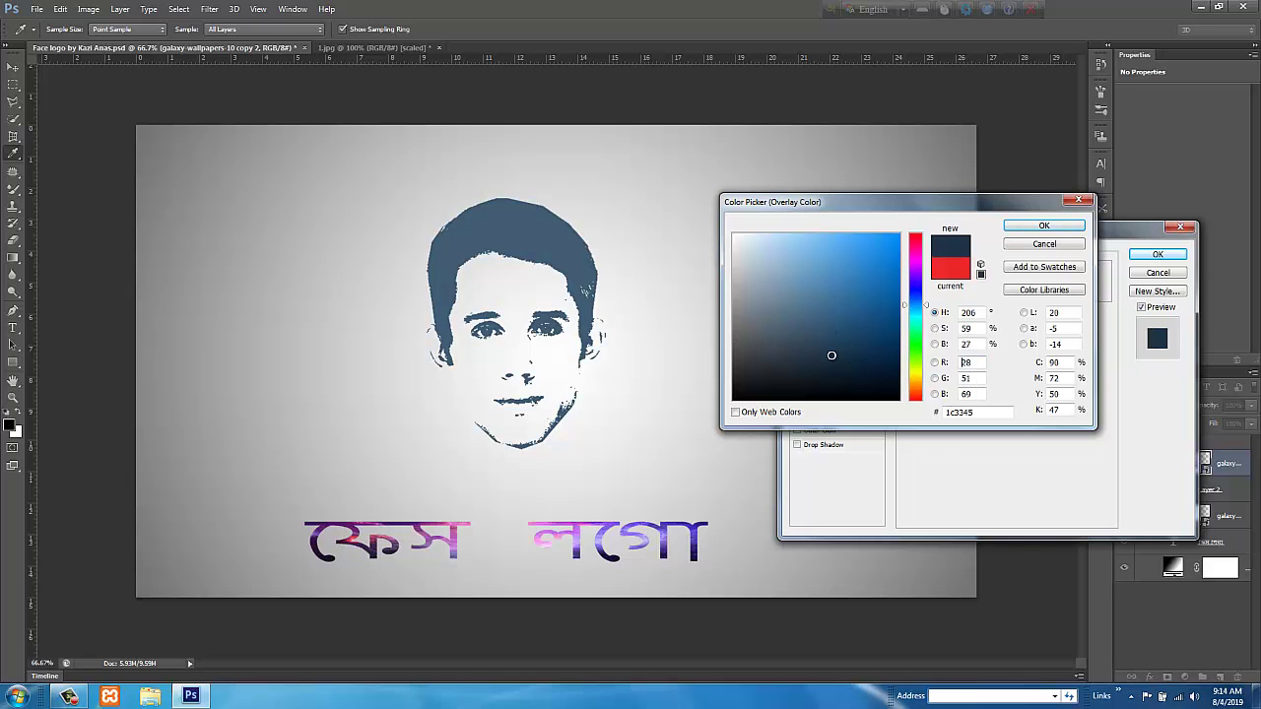
{"action": "left_click", "coordinate": [1042, 227]}
{"action": "left_click", "coordinate": [1157, 254]}
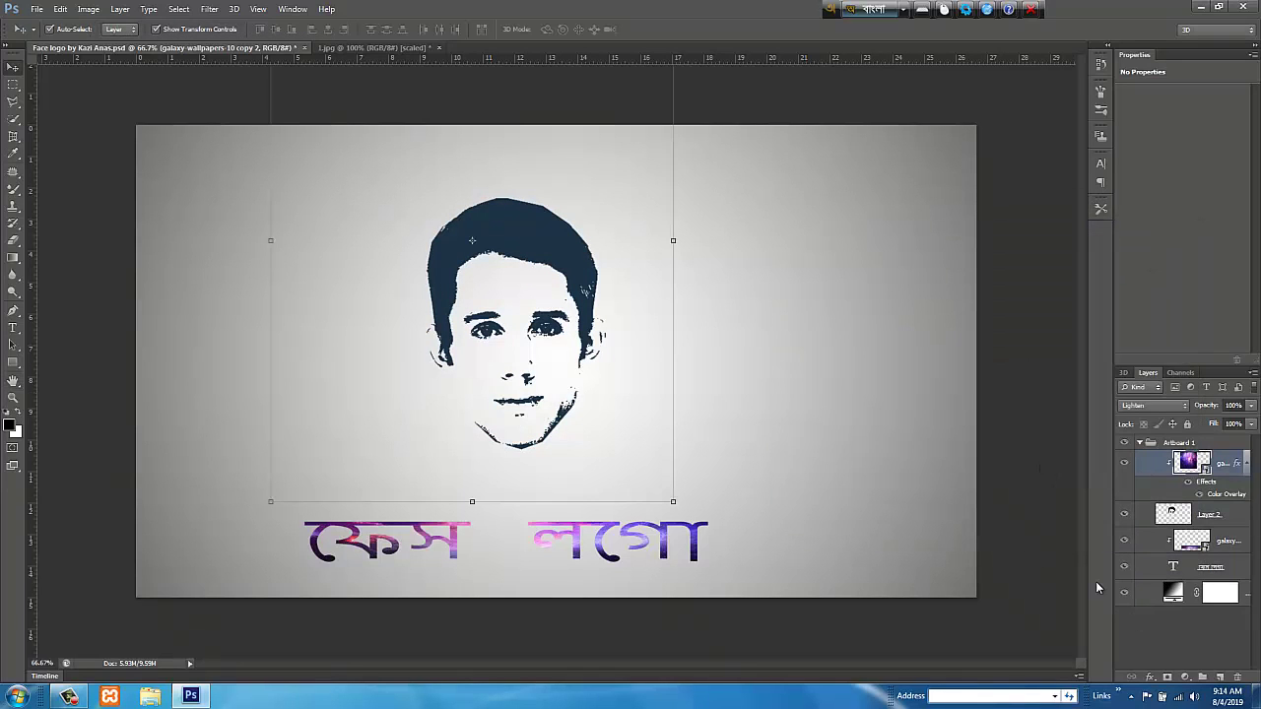